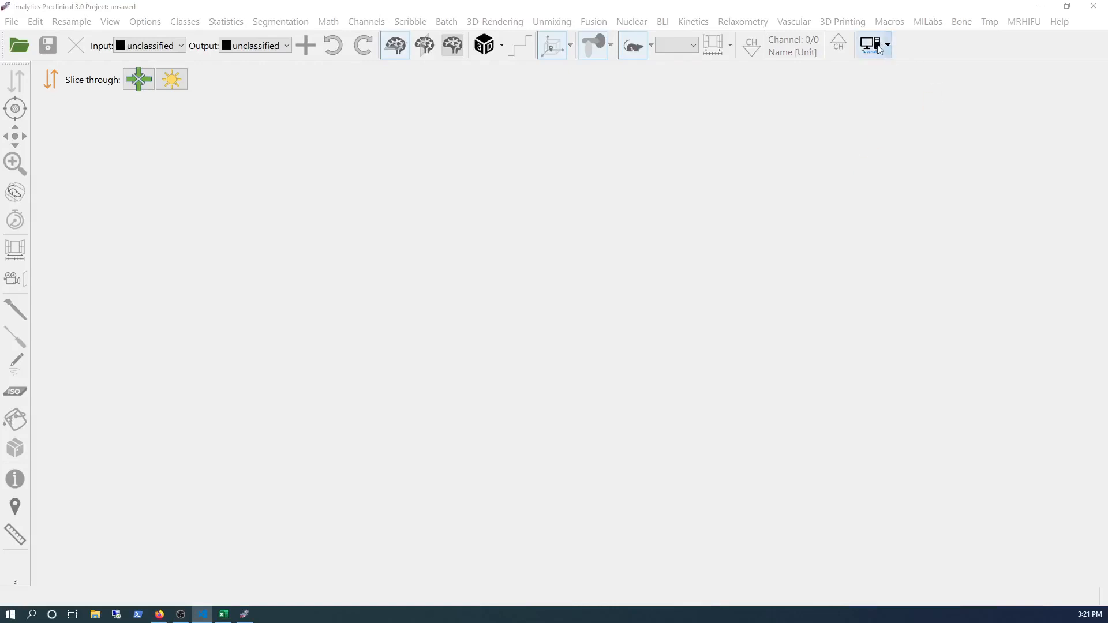
- Load the BMD calibration example data set from the CT tutorials
left_click(883, 50)
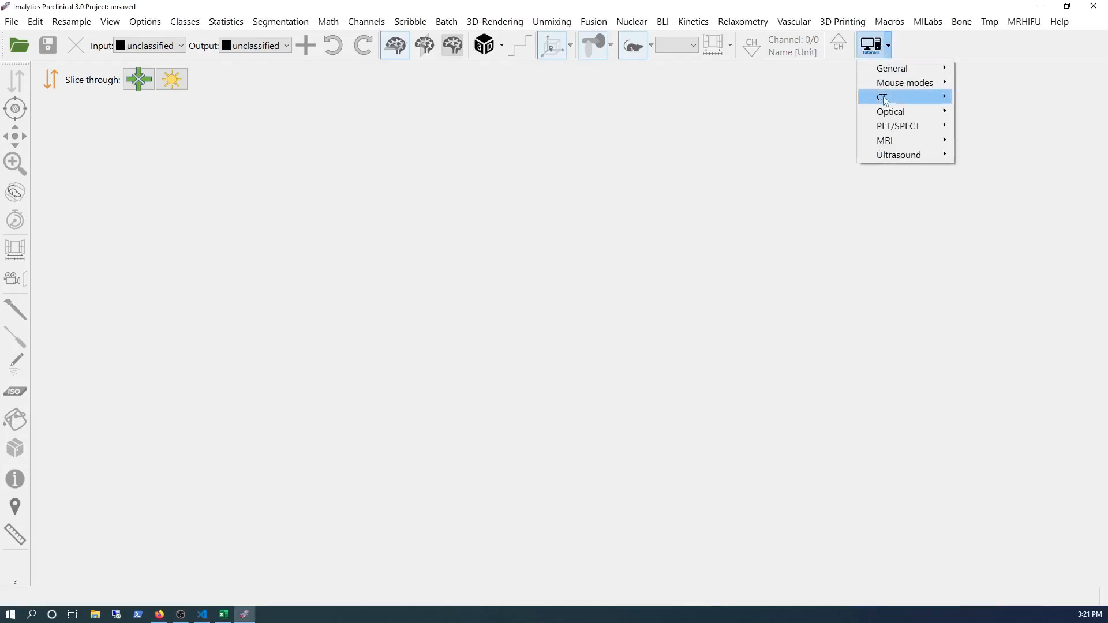
mouse_move(897, 98)
mouse_move(981, 198)
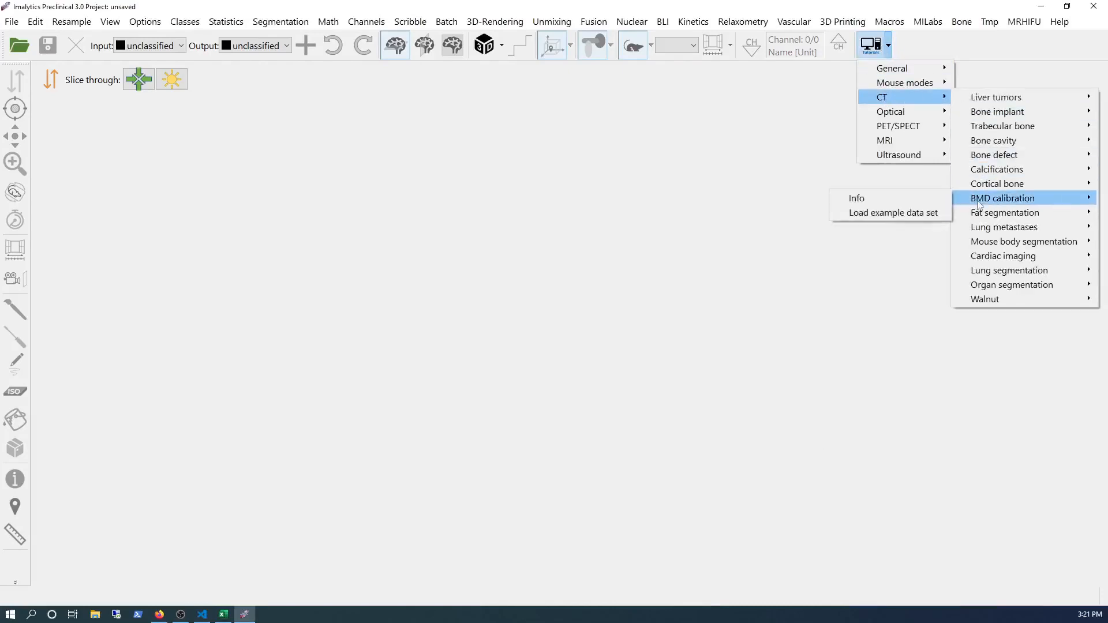
left_click(917, 215)
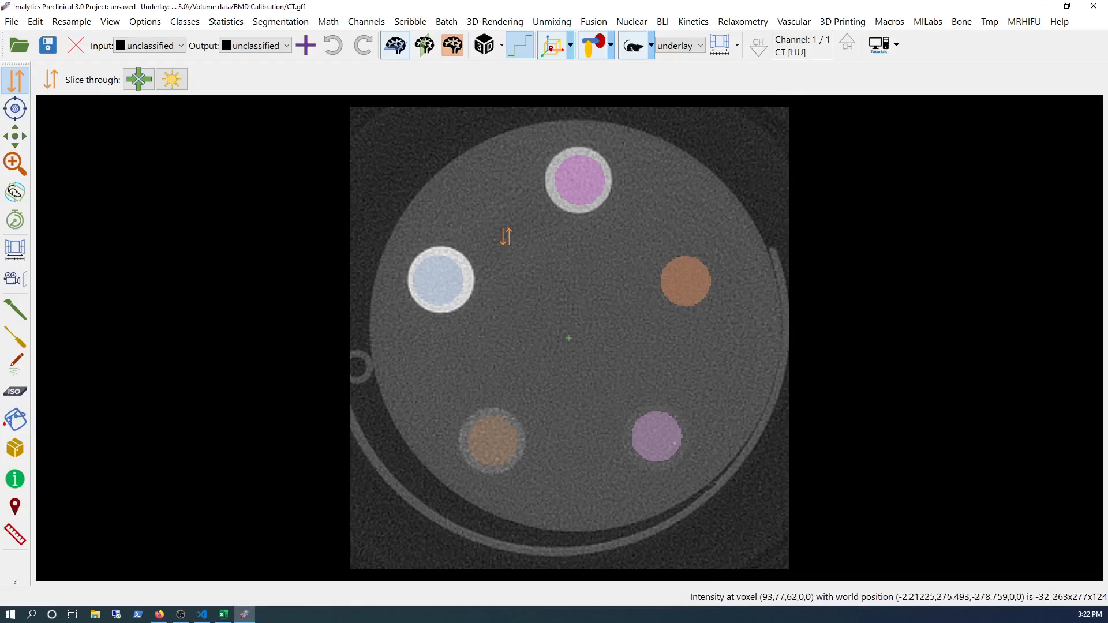
- Remove the existing classes, deleting class 1100 and then all classes
left_click(193, 26)
left_click(218, 71)
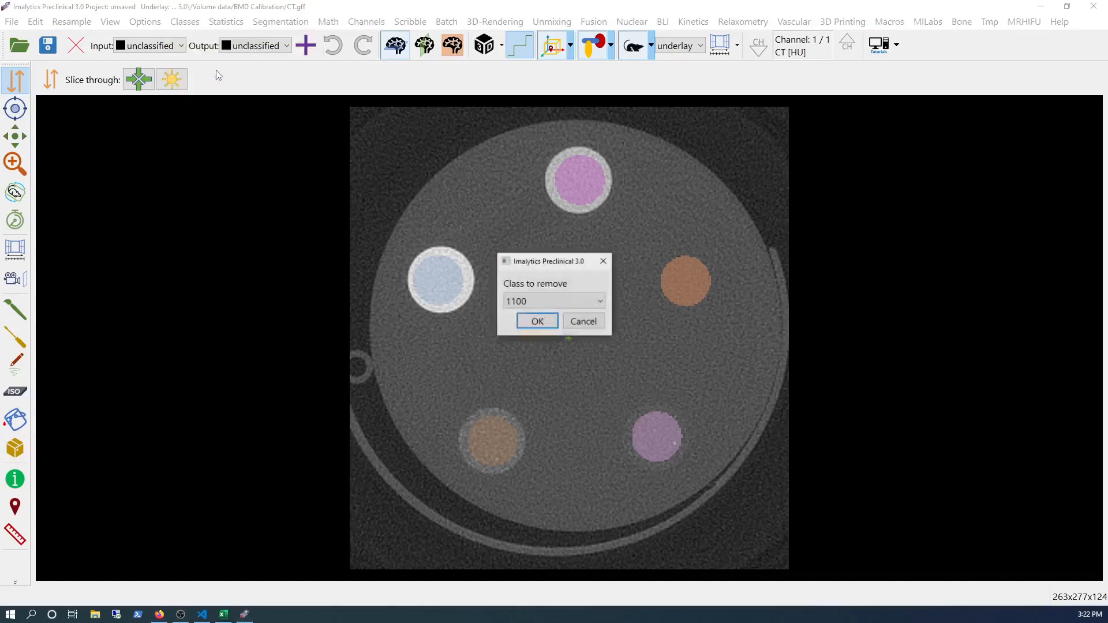
left_click(534, 322)
left_click(184, 22)
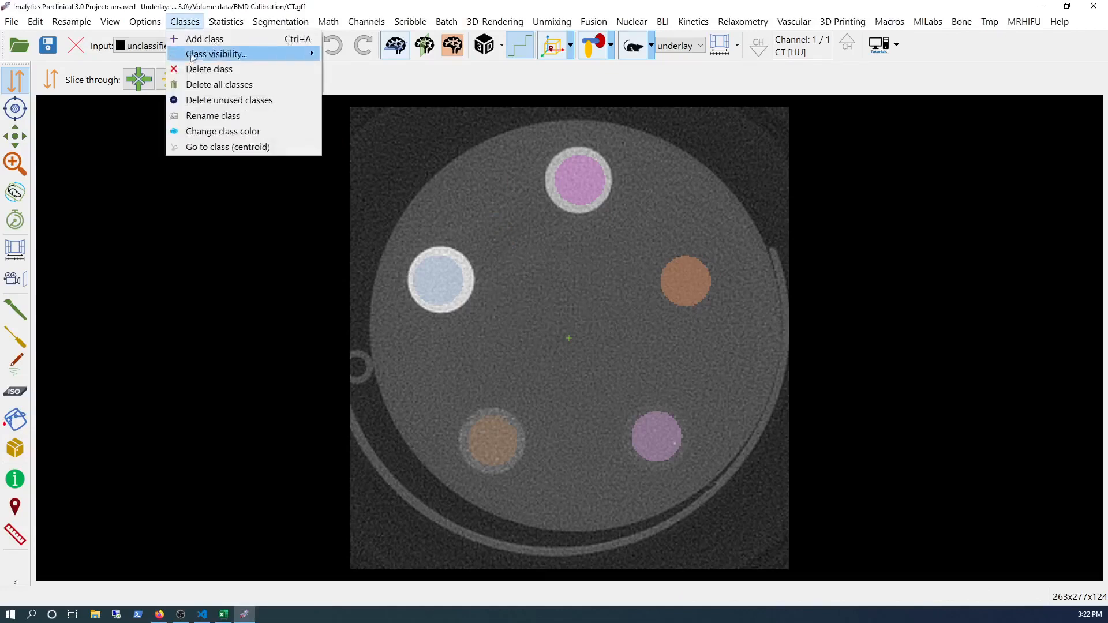
left_click(213, 85)
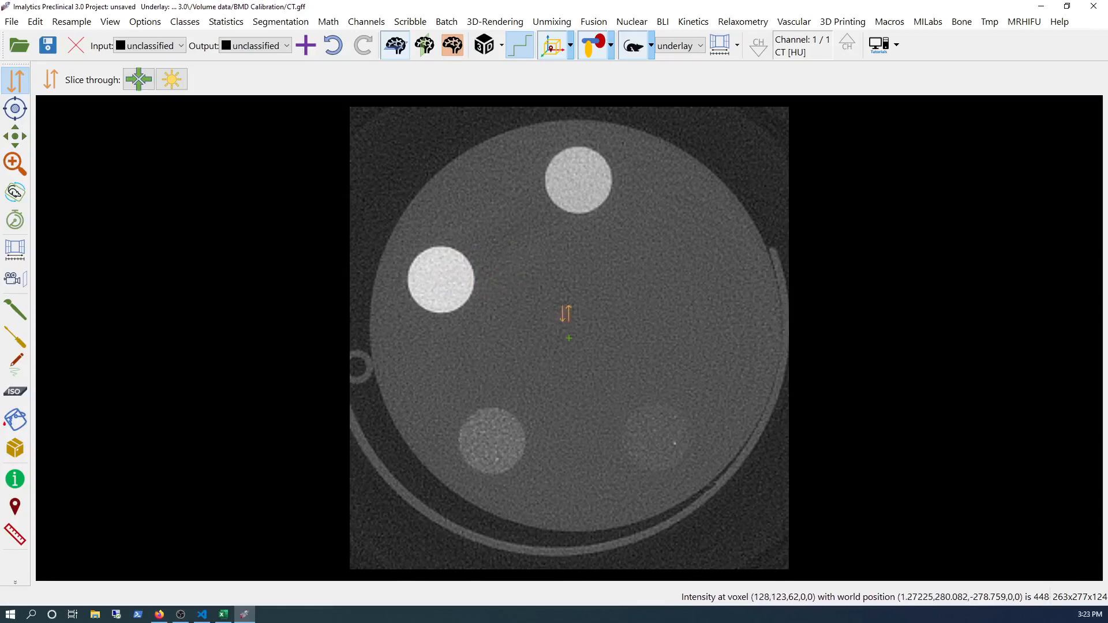
- Add a new class named 1100
right_click(566, 311)
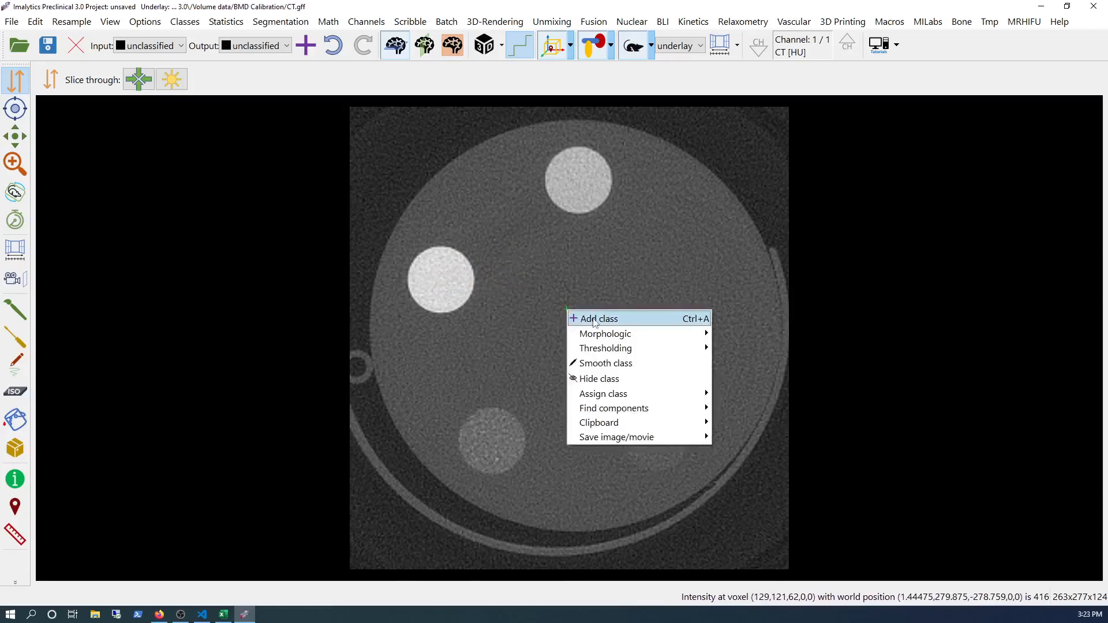
left_click(595, 321)
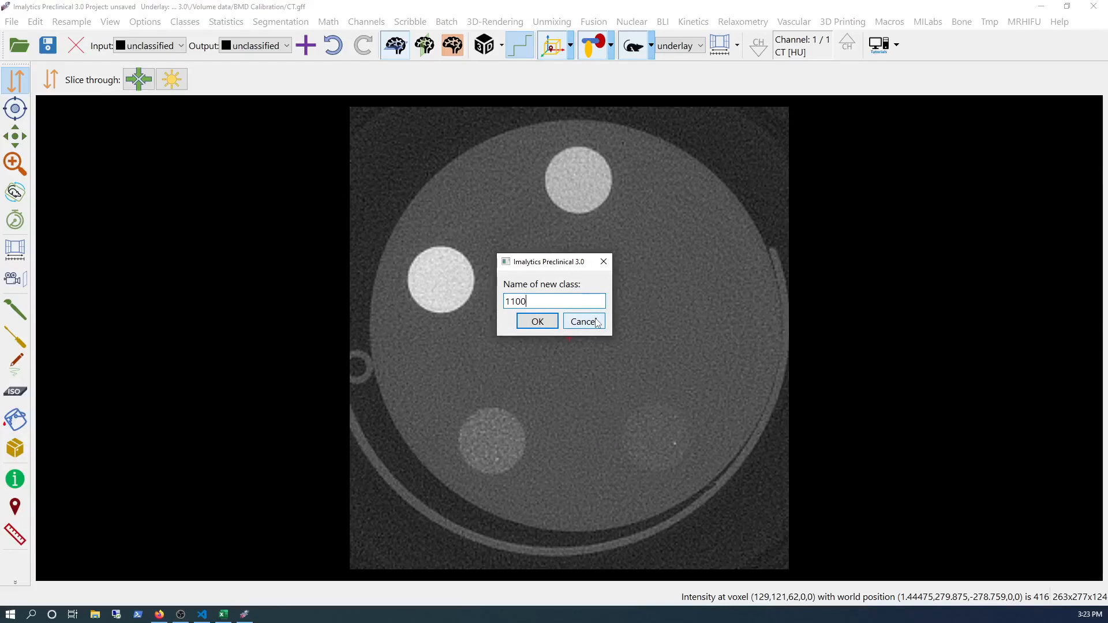
key("Return")
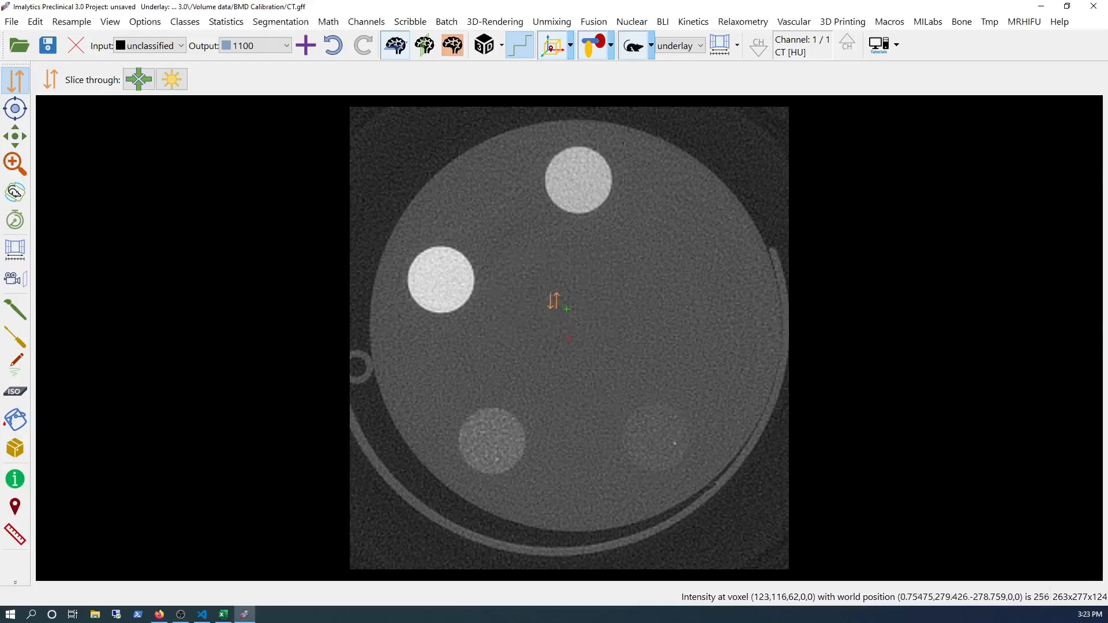
- With the Create region tool, set a 3 mm diameter and 3 mm length cylinder and place it in the left insert
left_click(15, 341)
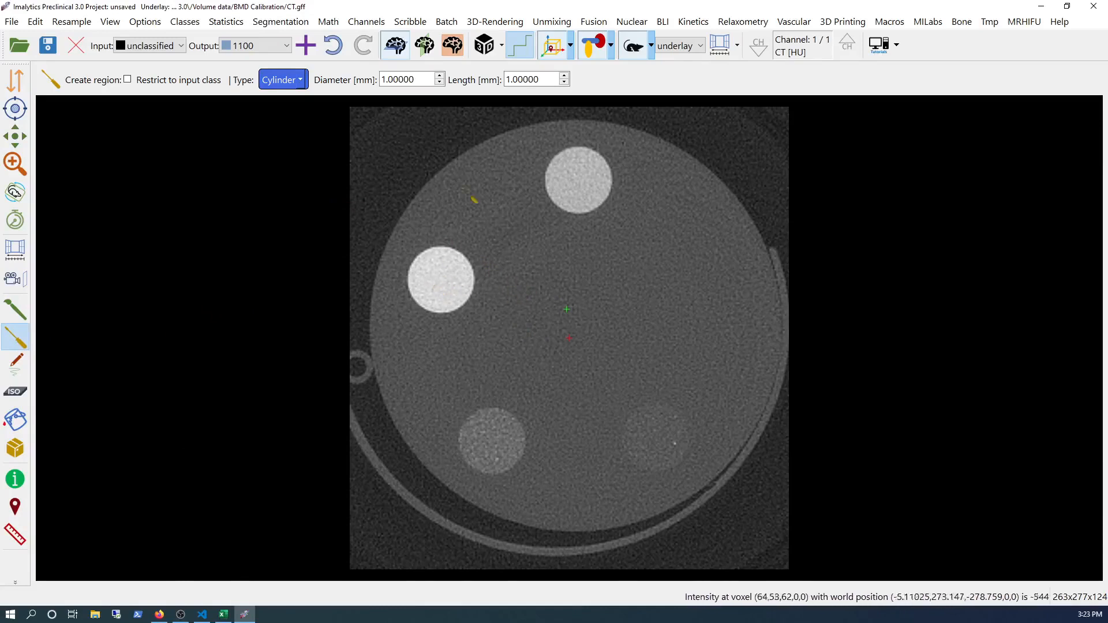
left_click(386, 79)
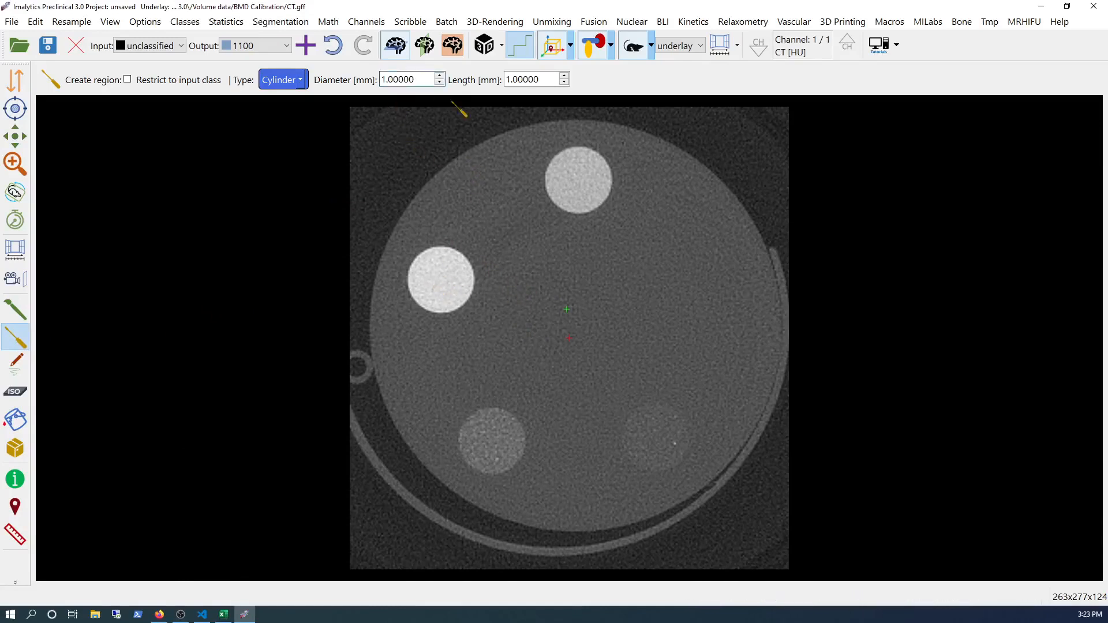
type("3")
left_click(565, 77)
left_click(565, 76)
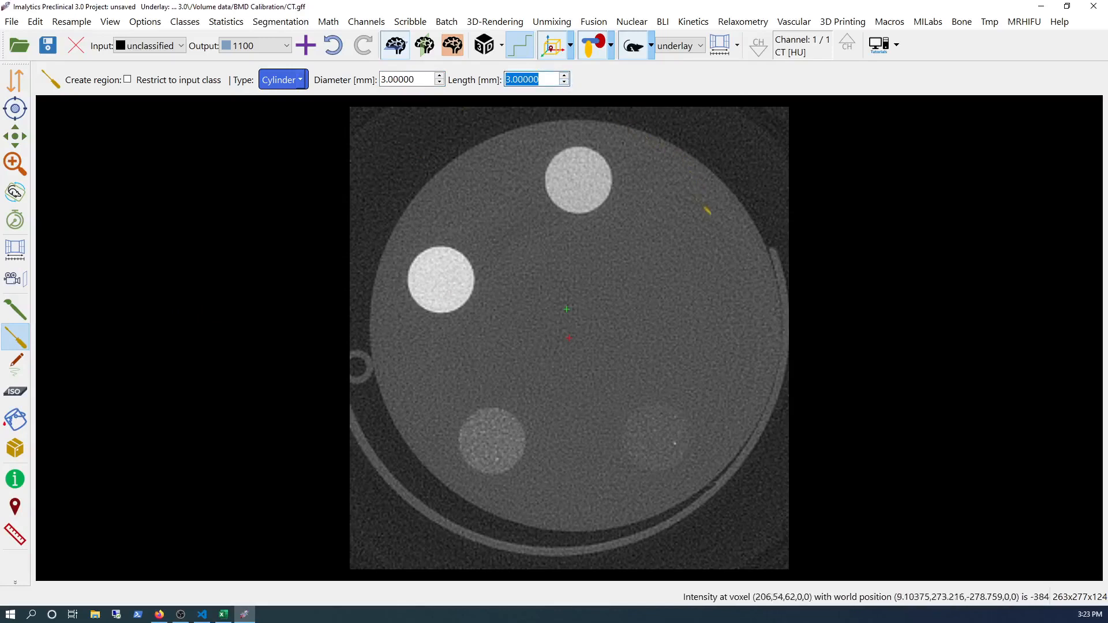
left_click(441, 282)
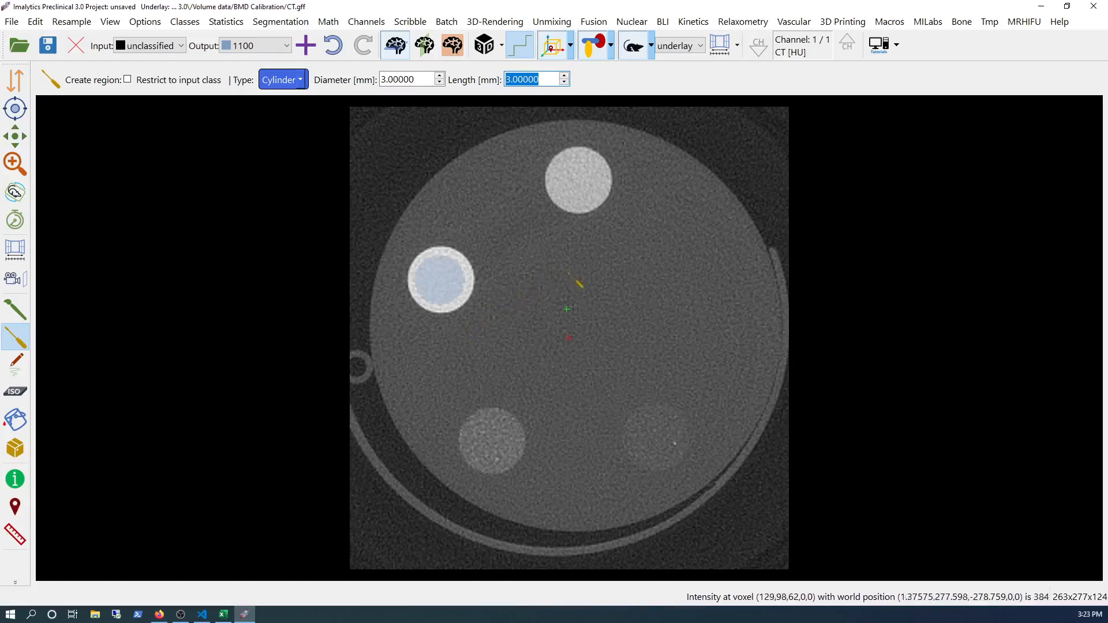
- Add a class named 800 and place a cylinder region in the top insert
right_click(613, 234)
left_click(641, 244)
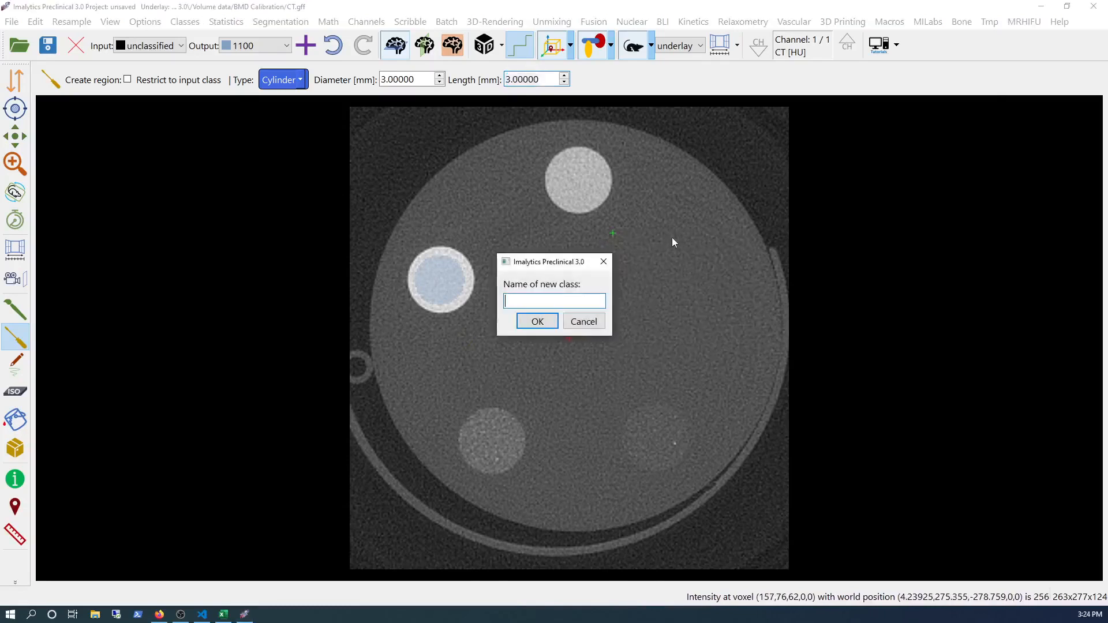
type("800")
key("Return")
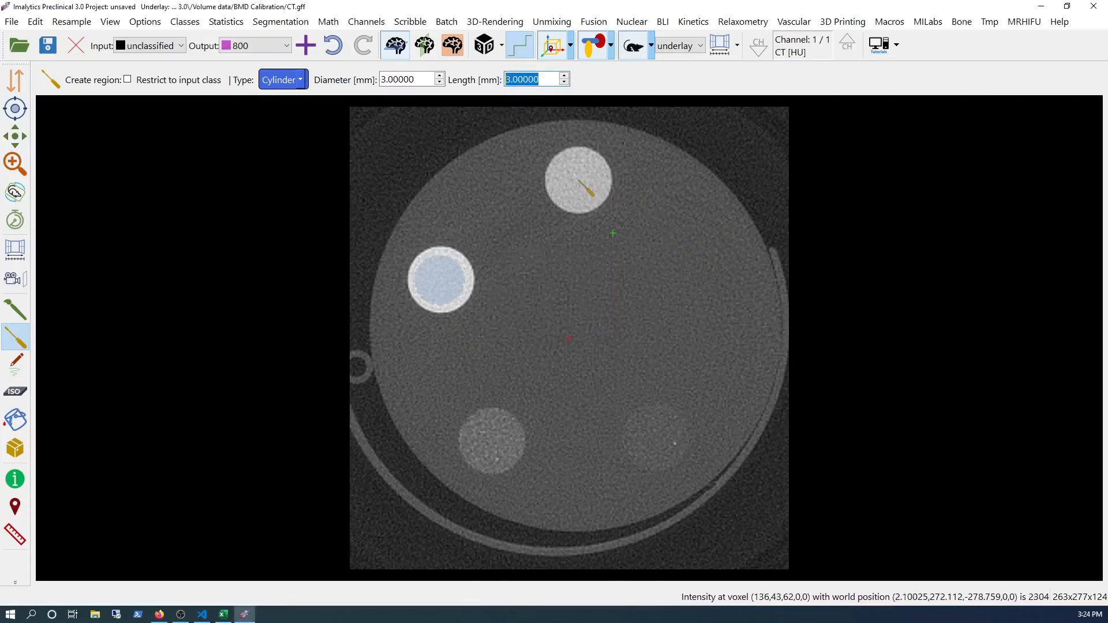
left_click(580, 182)
- Add a class named 200 and place a cylinder region in the lower-left insert
right_click(600, 249)
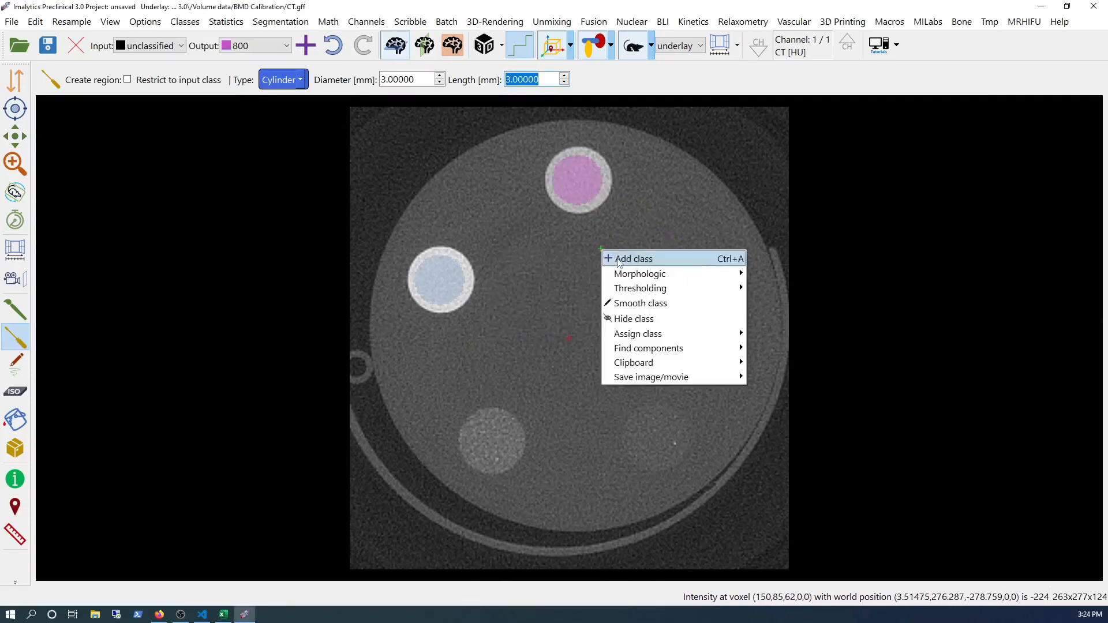
left_click(617, 260)
type("23")
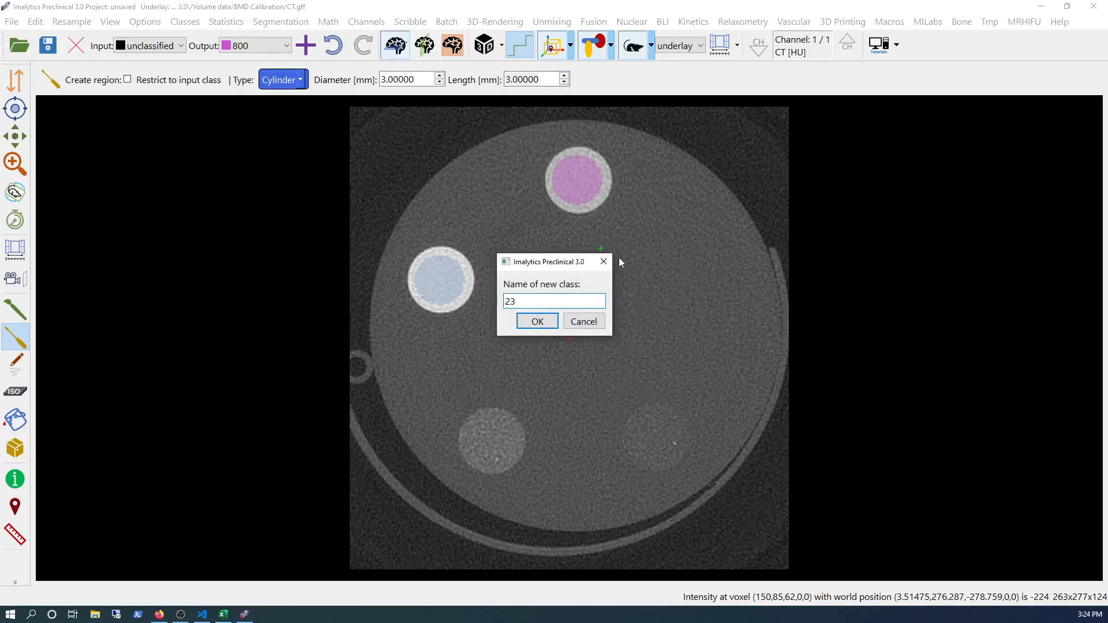
key("BackSpace")
type("00")
key("Return")
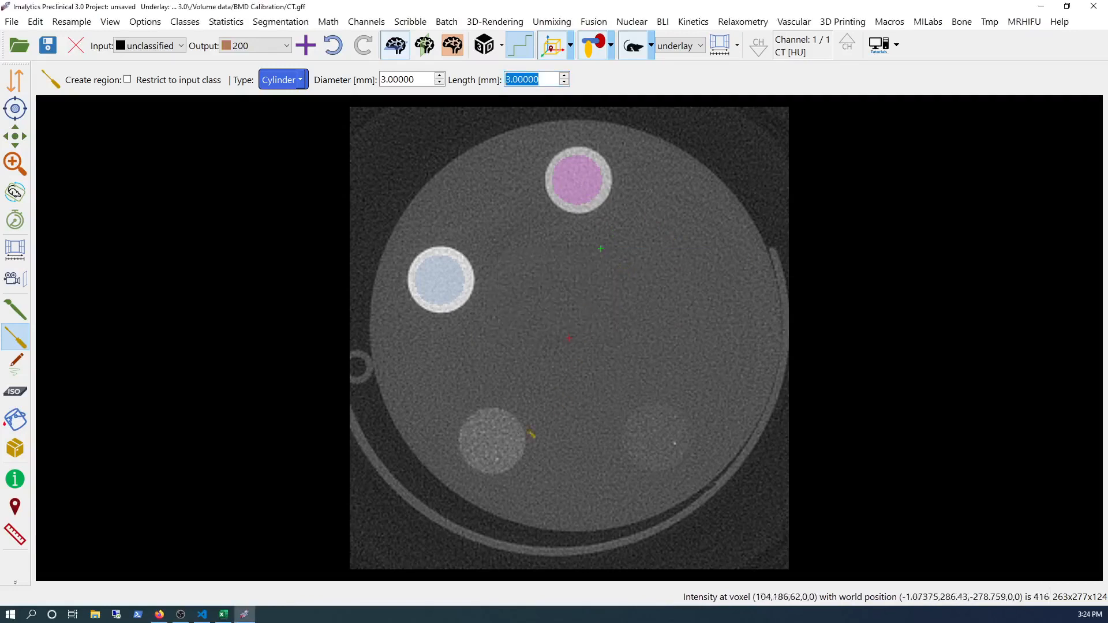
left_click(492, 441)
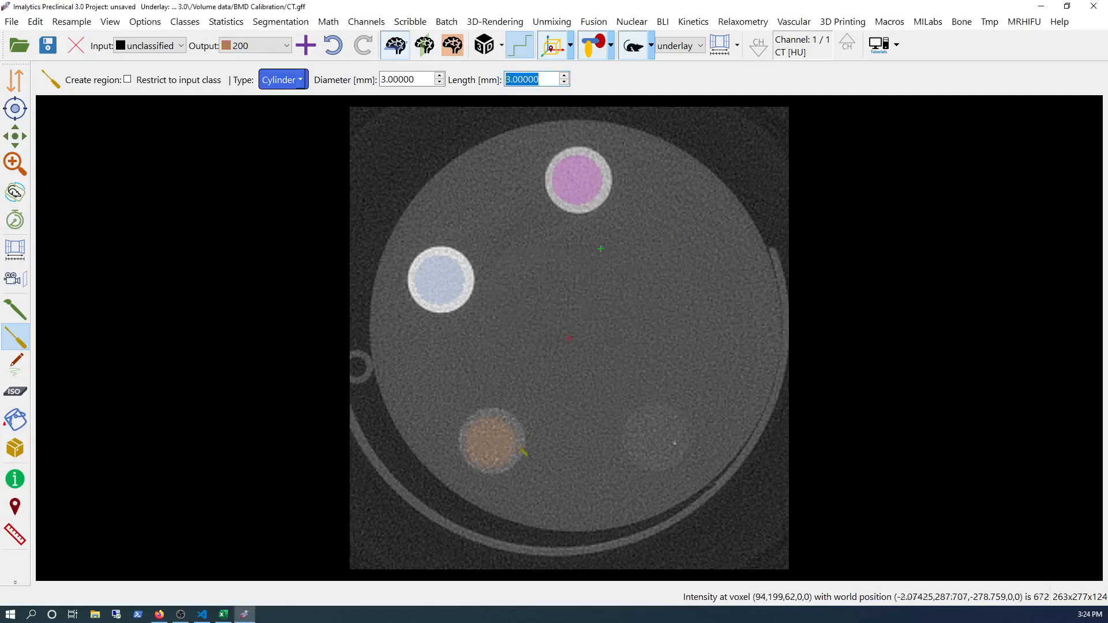
- Add a class named 50 and place a cylinder region in the lower-right insert
right_click(561, 380)
left_click(585, 390)
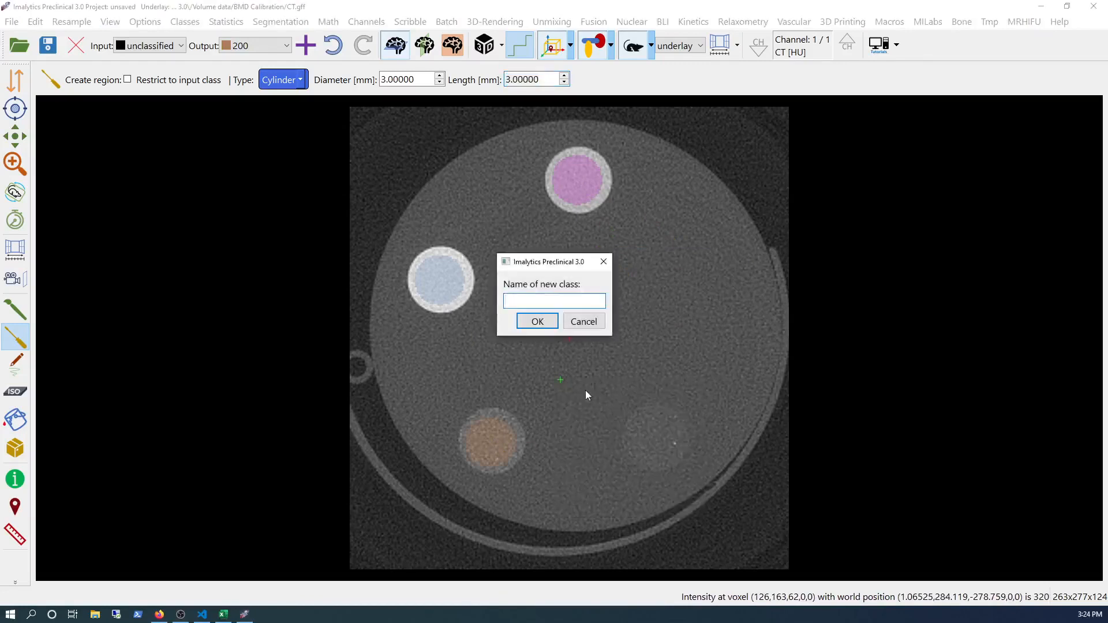
type("50")
key("Return")
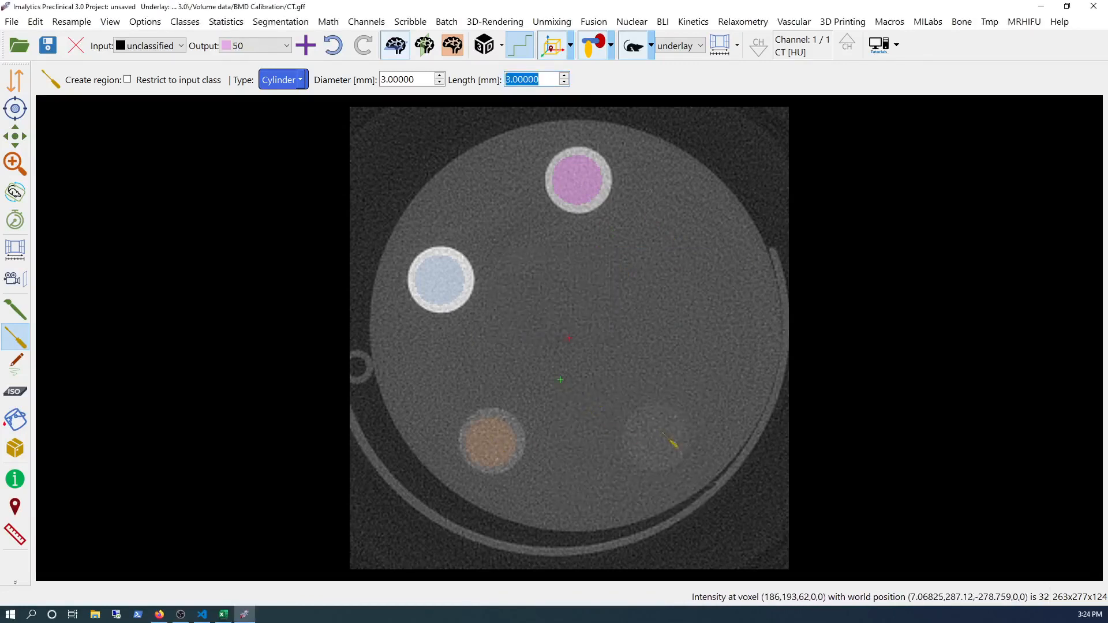
left_click(665, 446)
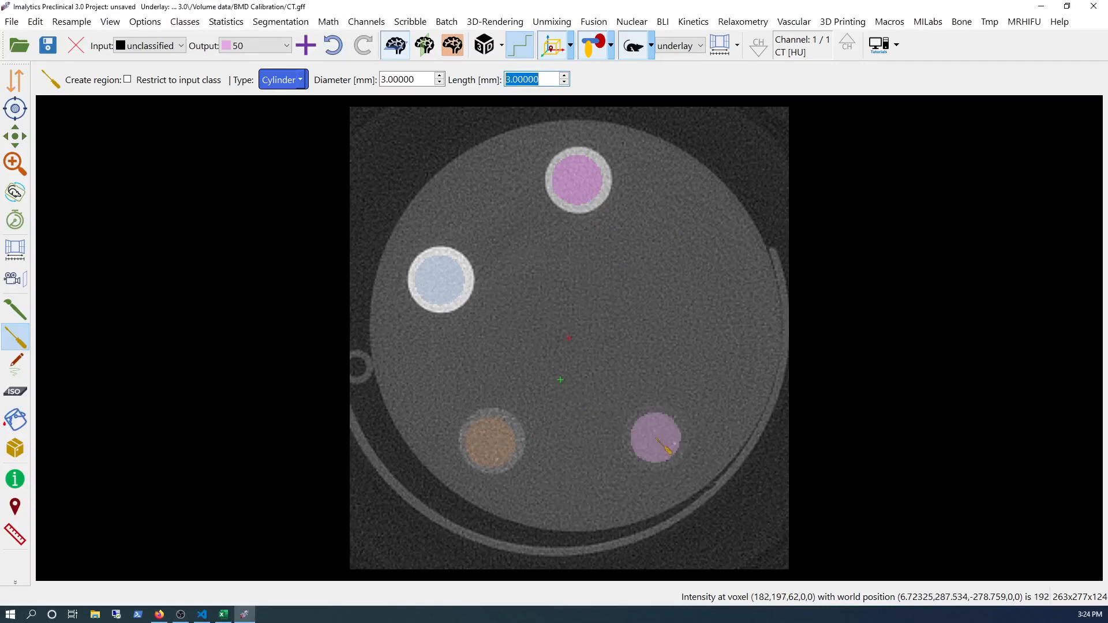
- Add a class named 0 and place a cylinder region in the right insert
right_click(599, 367)
left_click(614, 375)
type("0")
key("Return")
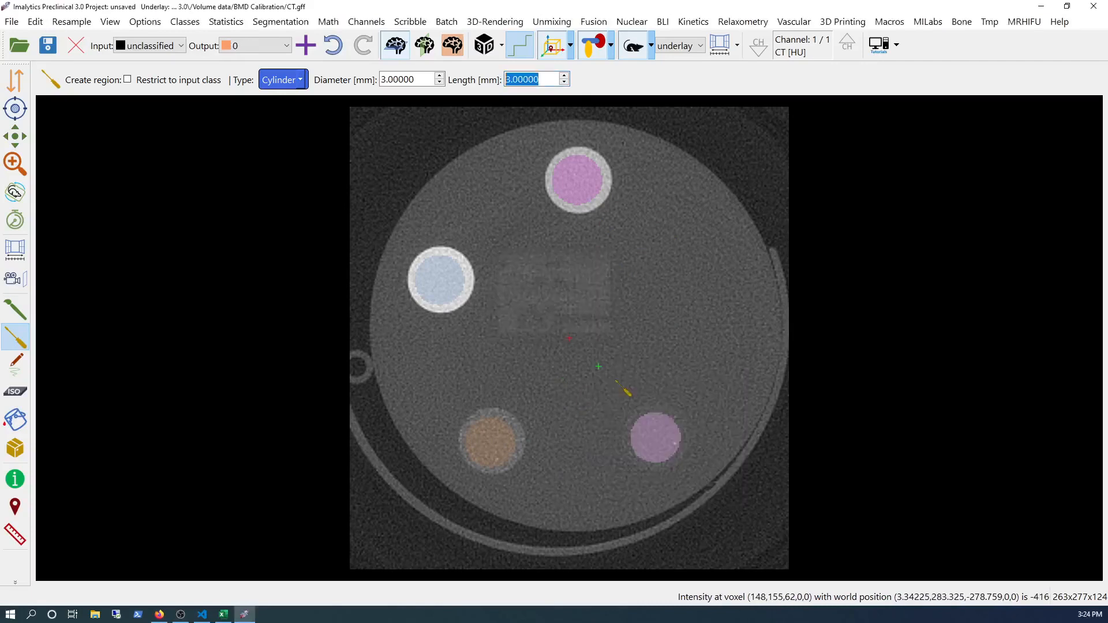
left_click(692, 296)
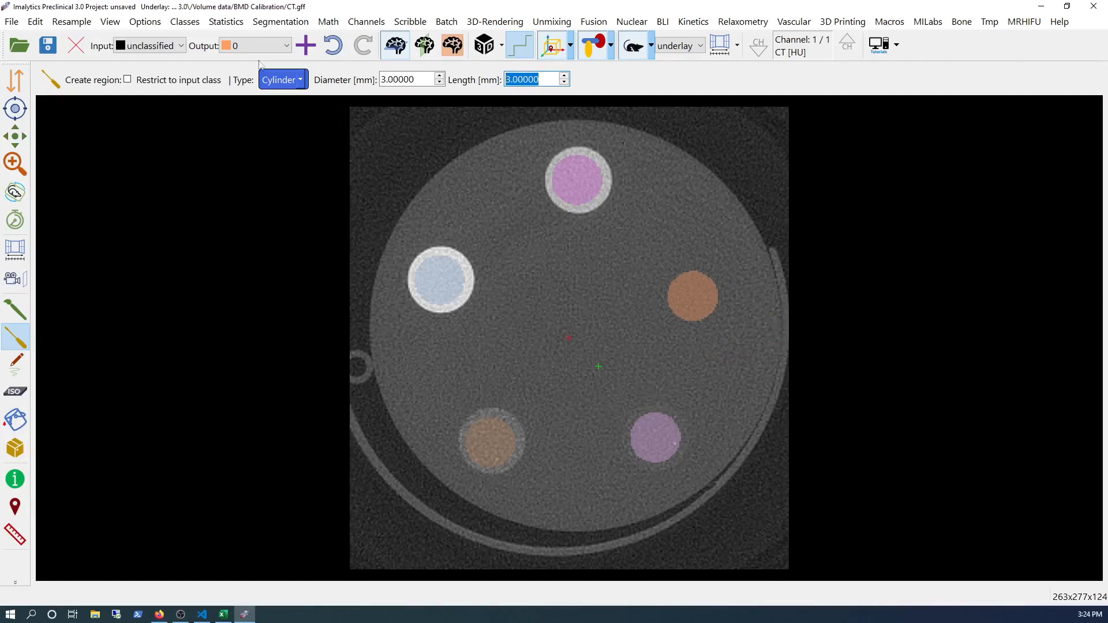
- Display the class statistics for the selected layer
left_click(225, 22)
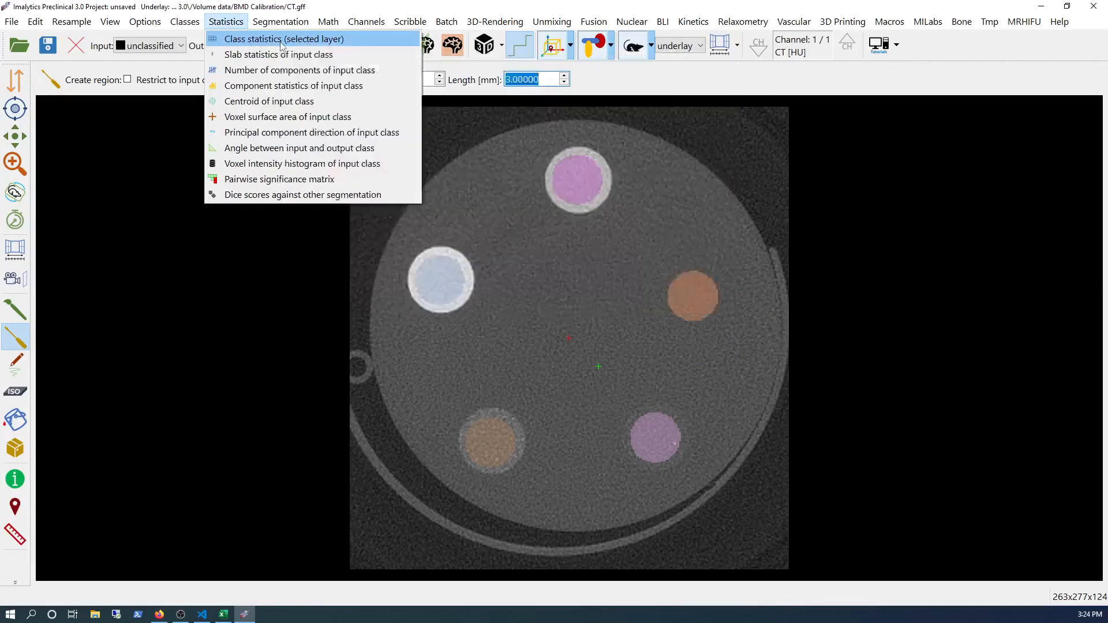
left_click(282, 40)
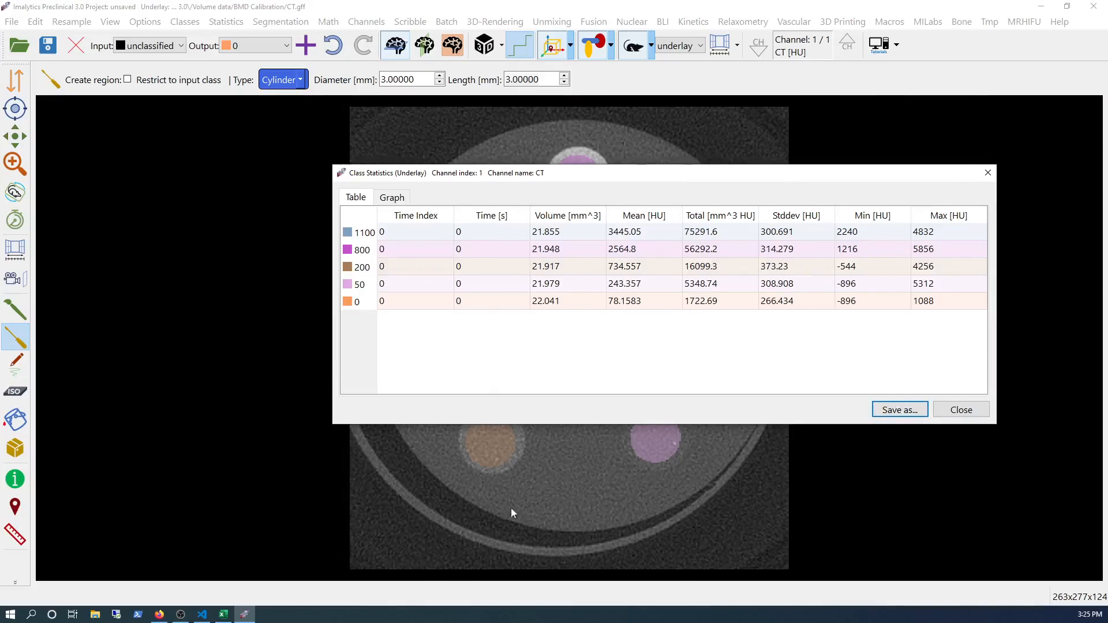
- Compare the statistics with the Fit.xlsx calibration chart in Excel, then close the class statistics window
left_click(223, 615)
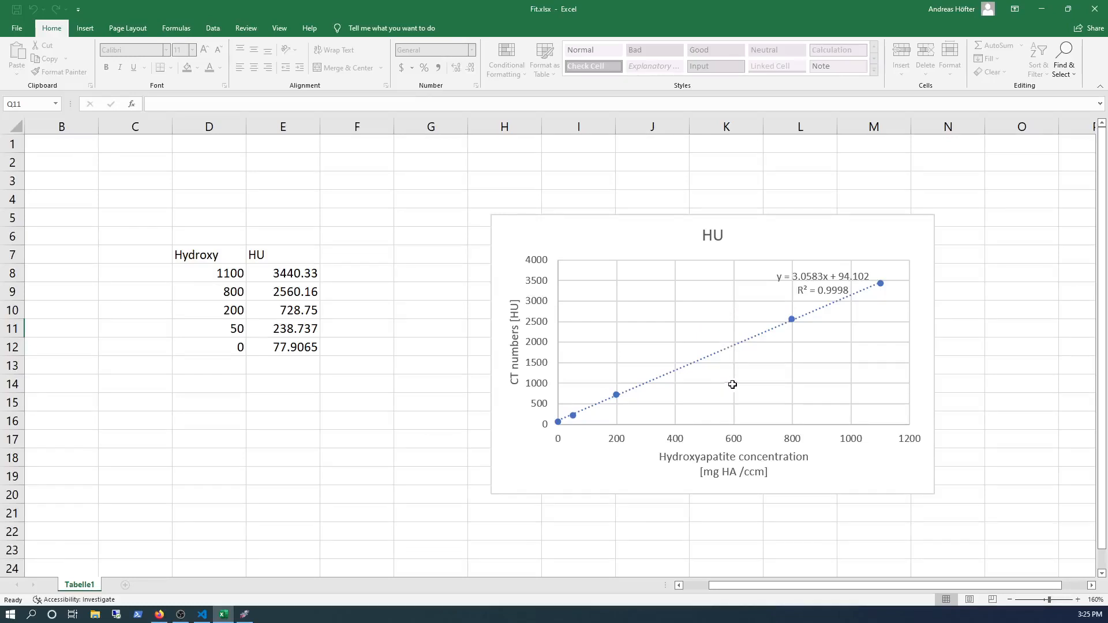
left_click(253, 616)
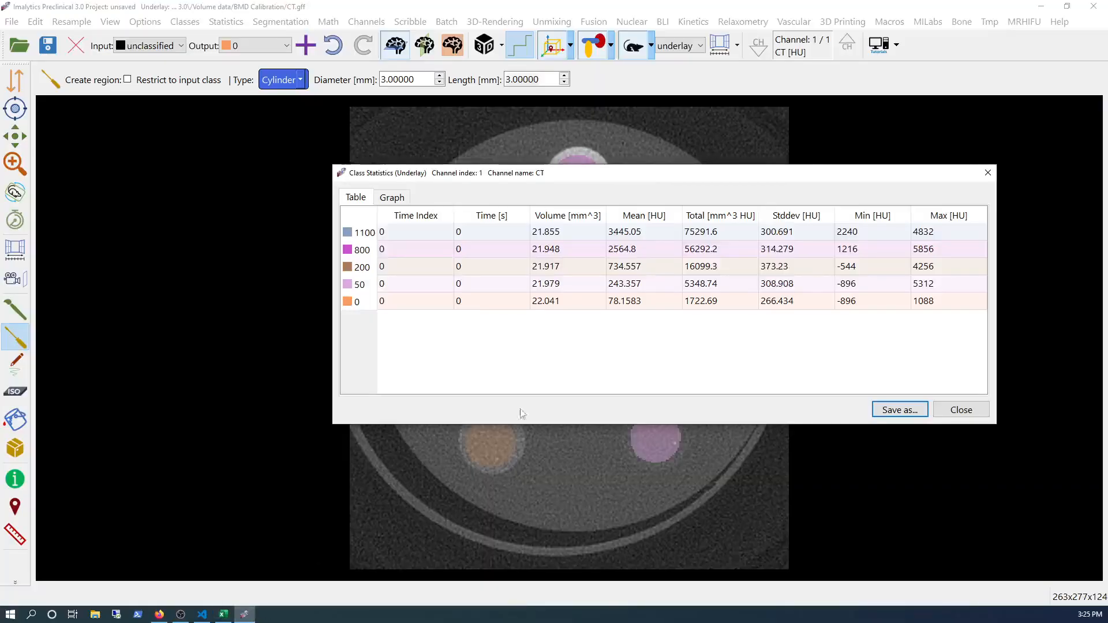
left_click(961, 411)
- Create a bone mineral density calibration and save it as calibration in the BMD folder
left_click(962, 22)
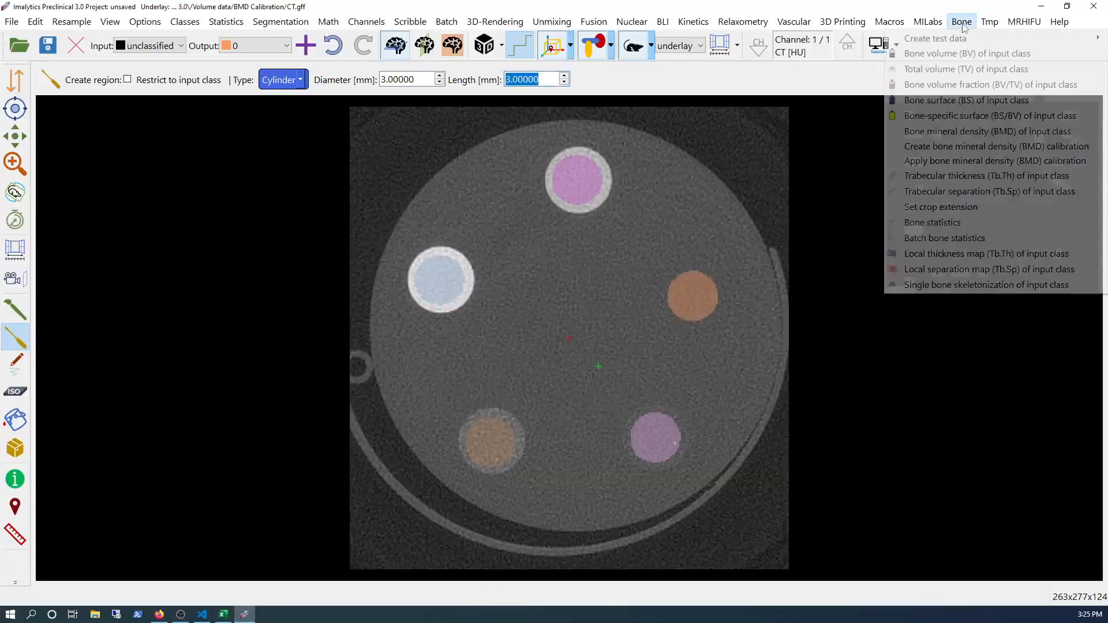
left_click(997, 148)
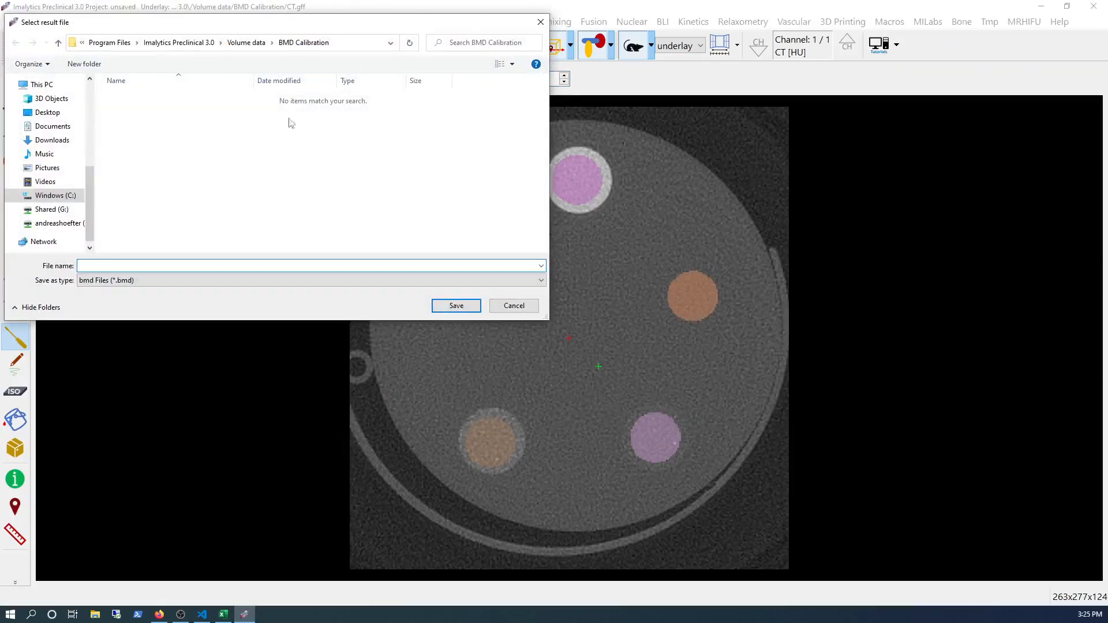
scroll(44, 116, "up", 4)
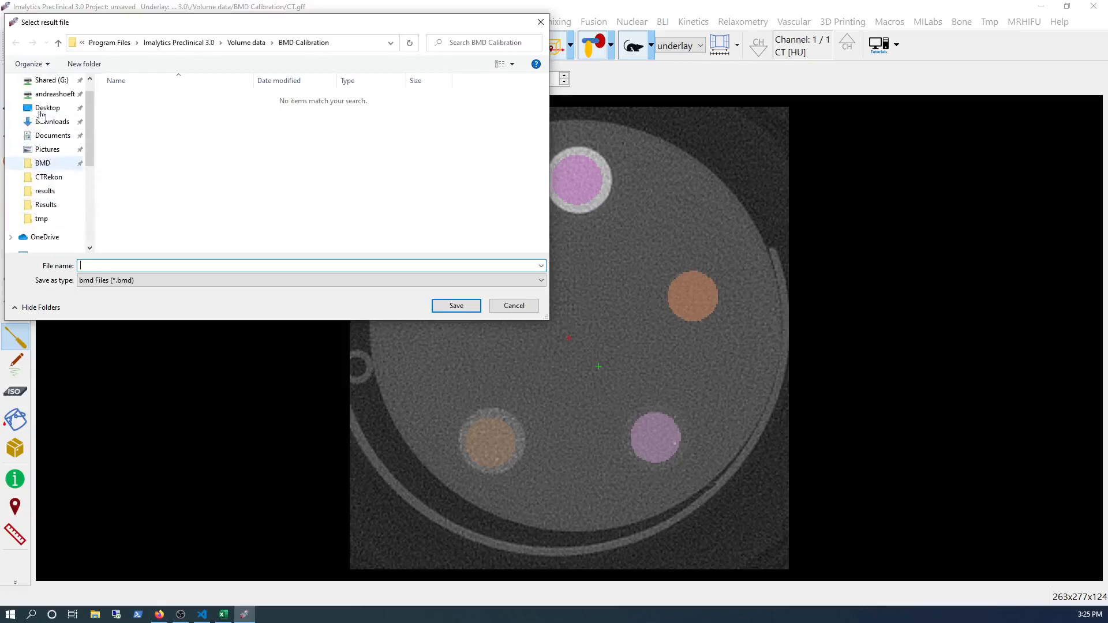
left_click(43, 163)
left_click(112, 266)
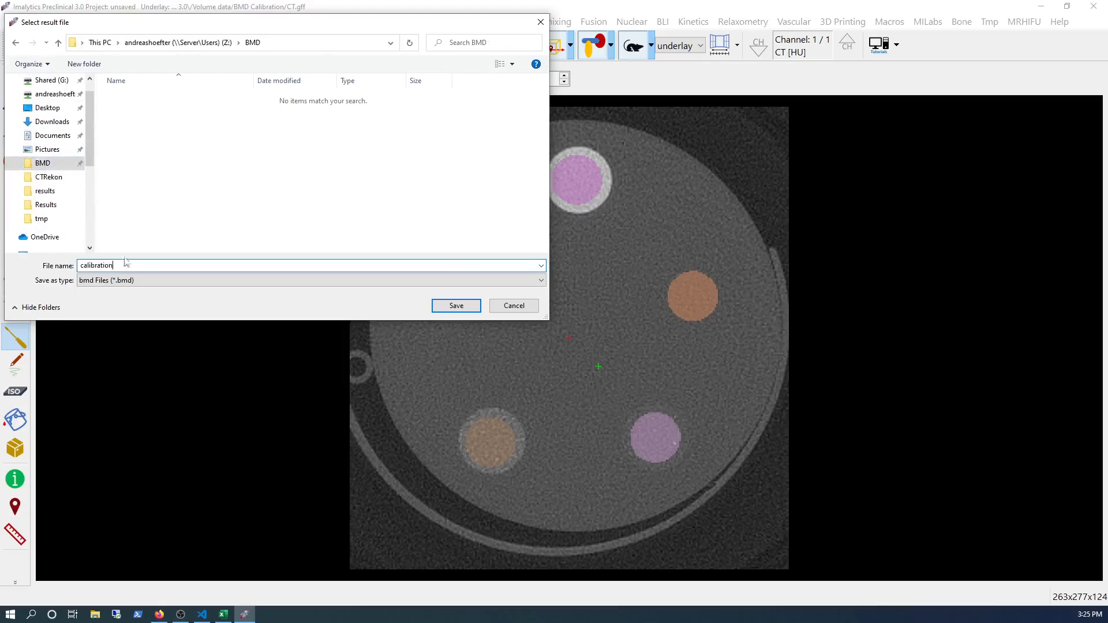
left_click(453, 307)
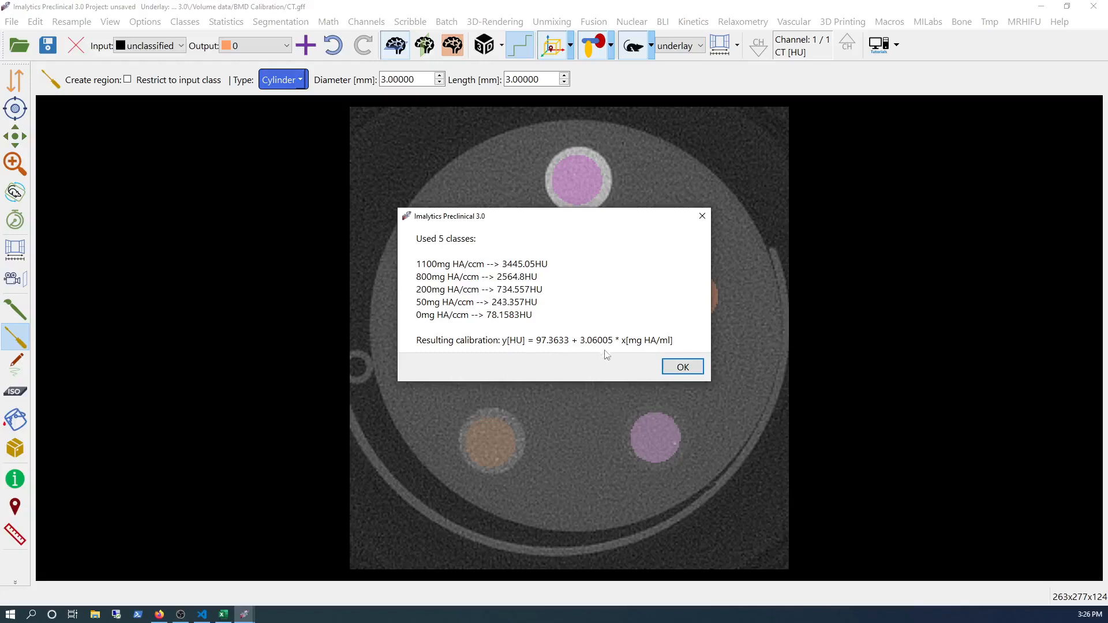
left_click(678, 372)
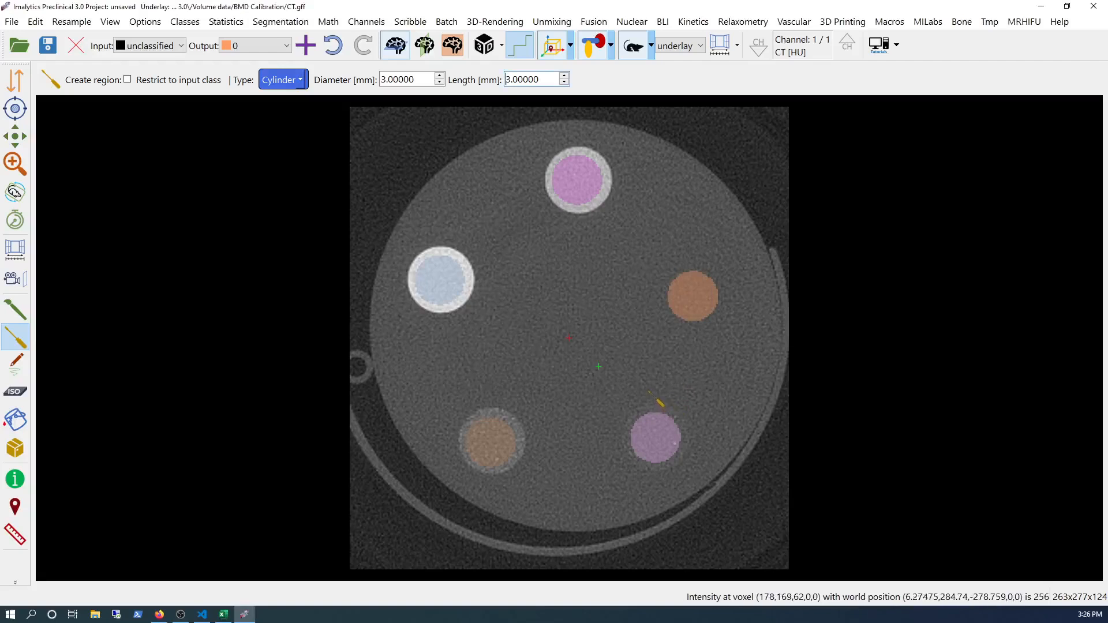
- Apply the saved calibration.bmd file from the BMD folder as the bone mineral density calibration for the CT data
left_click(961, 23)
left_click(952, 161)
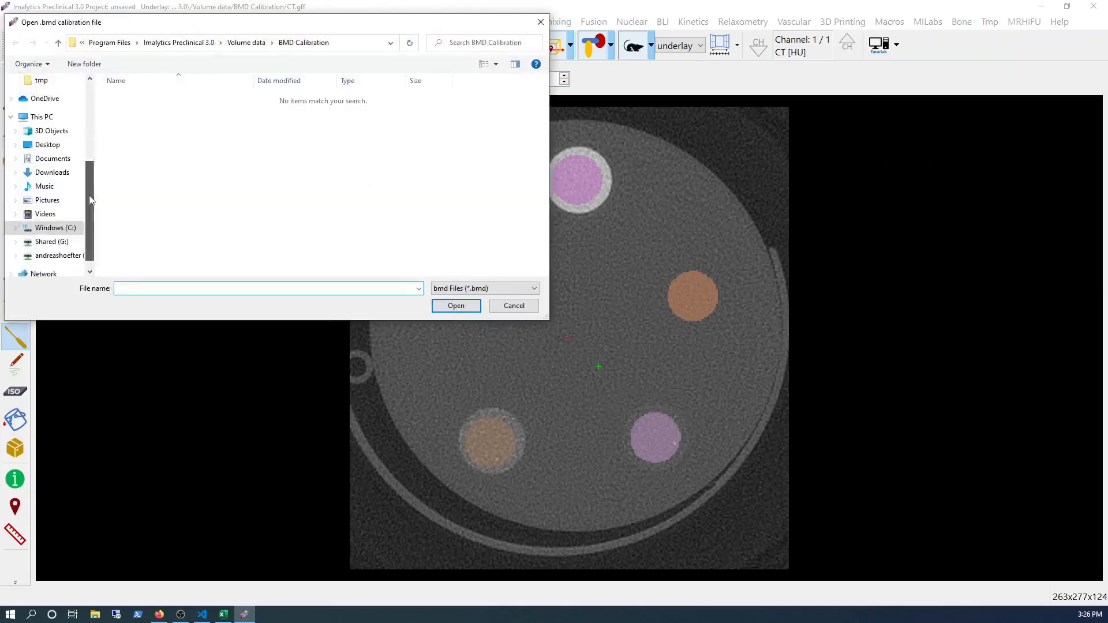
scroll(41, 192, "up", 4)
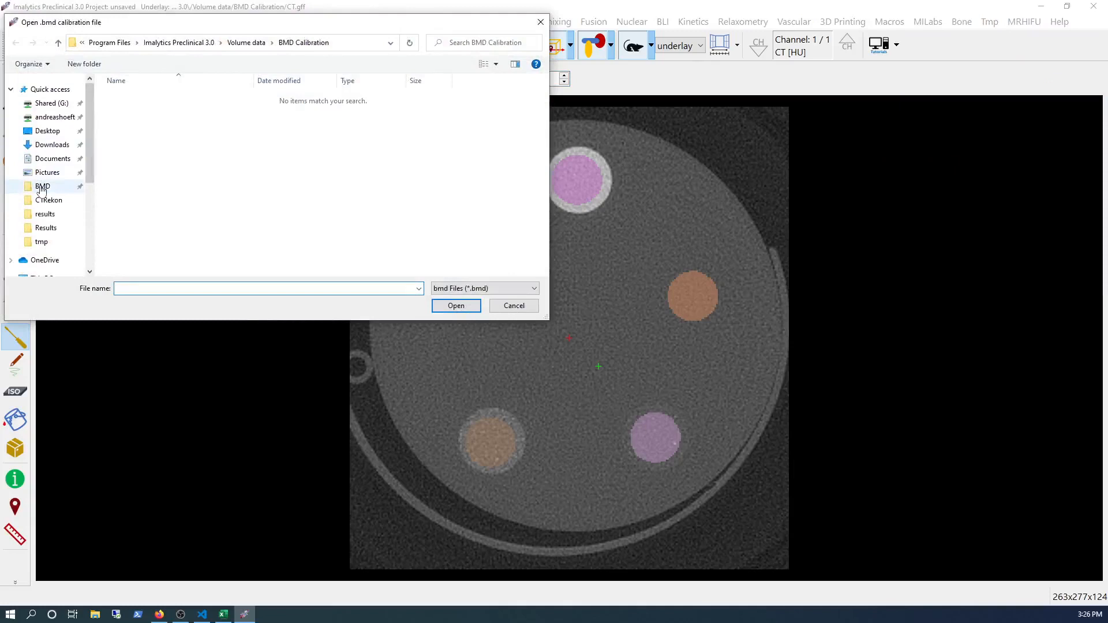
left_click(42, 191)
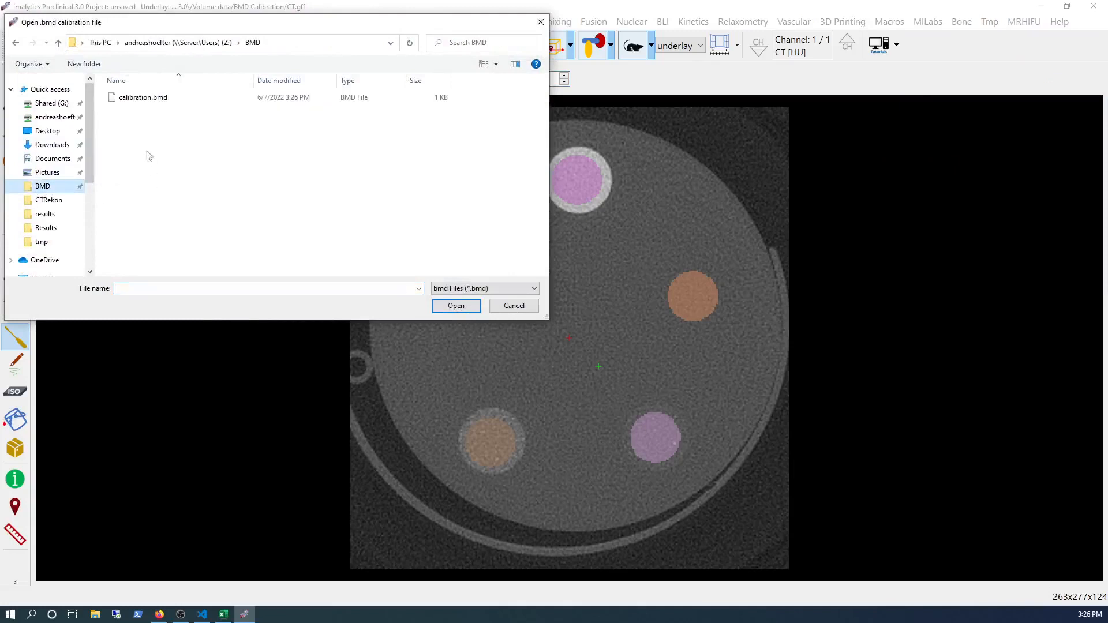
left_click(148, 99)
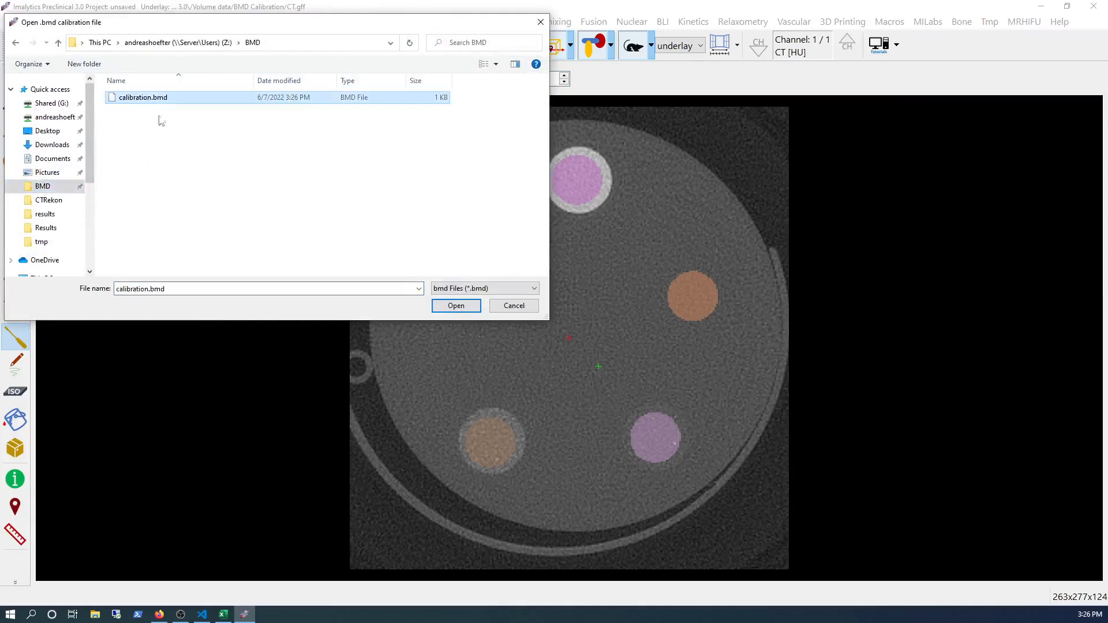
left_click(455, 306)
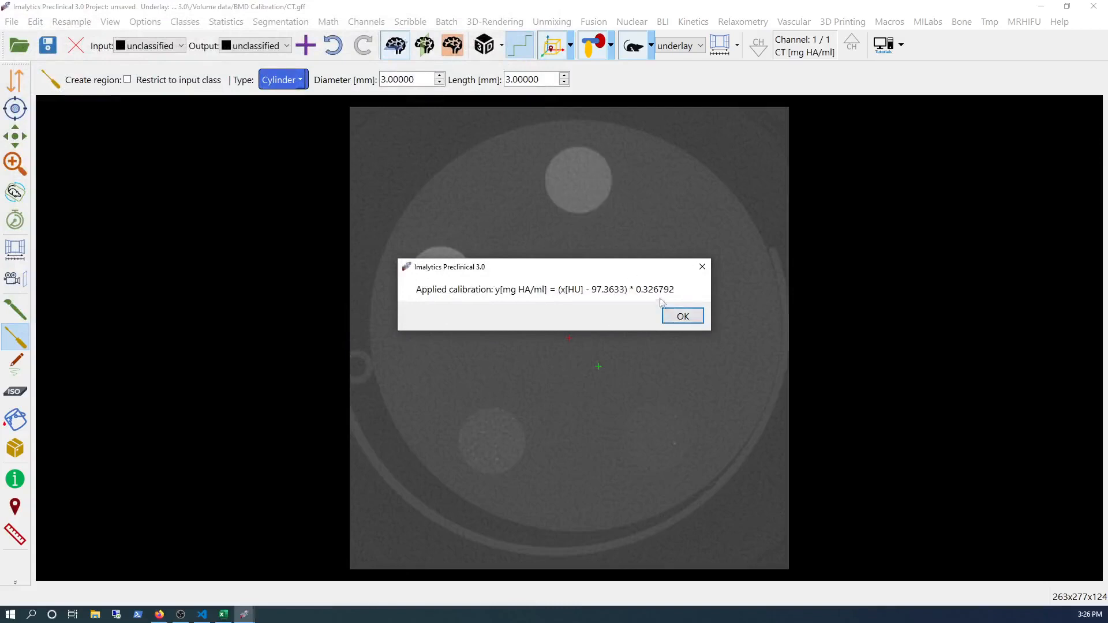
left_click(683, 317)
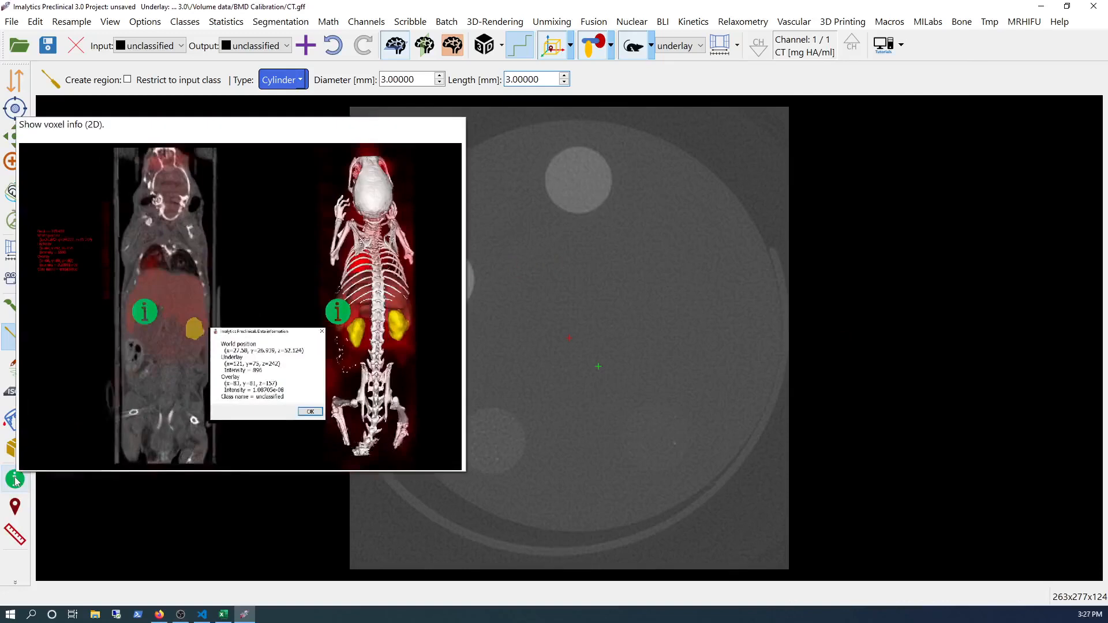
- Turn on the voxel info tool to inspect the calibrated intensity values in the image
left_click(16, 480)
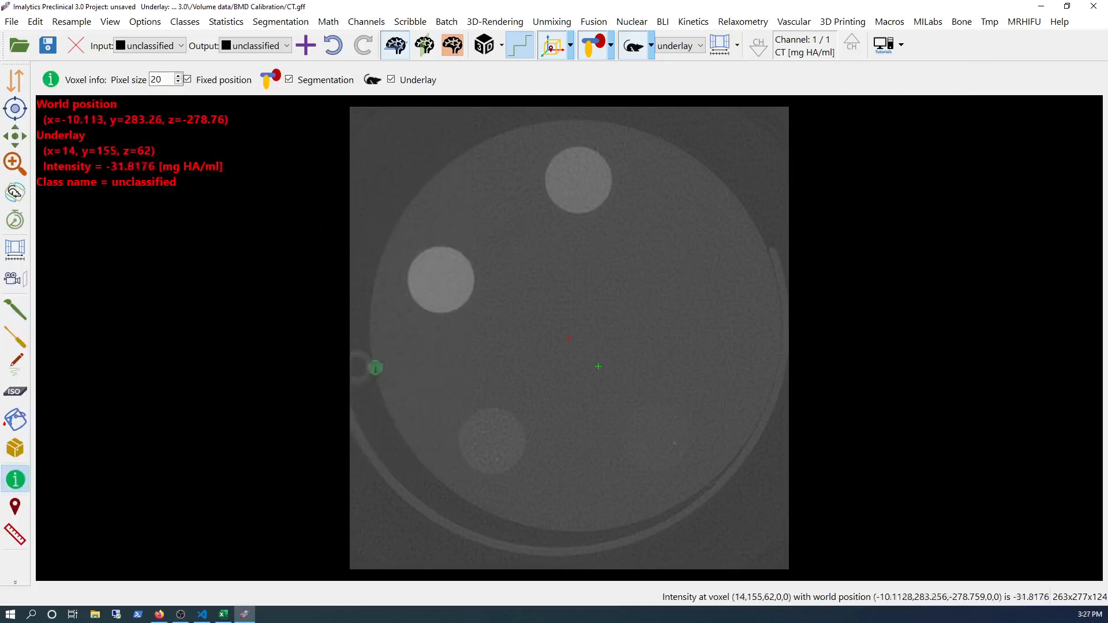